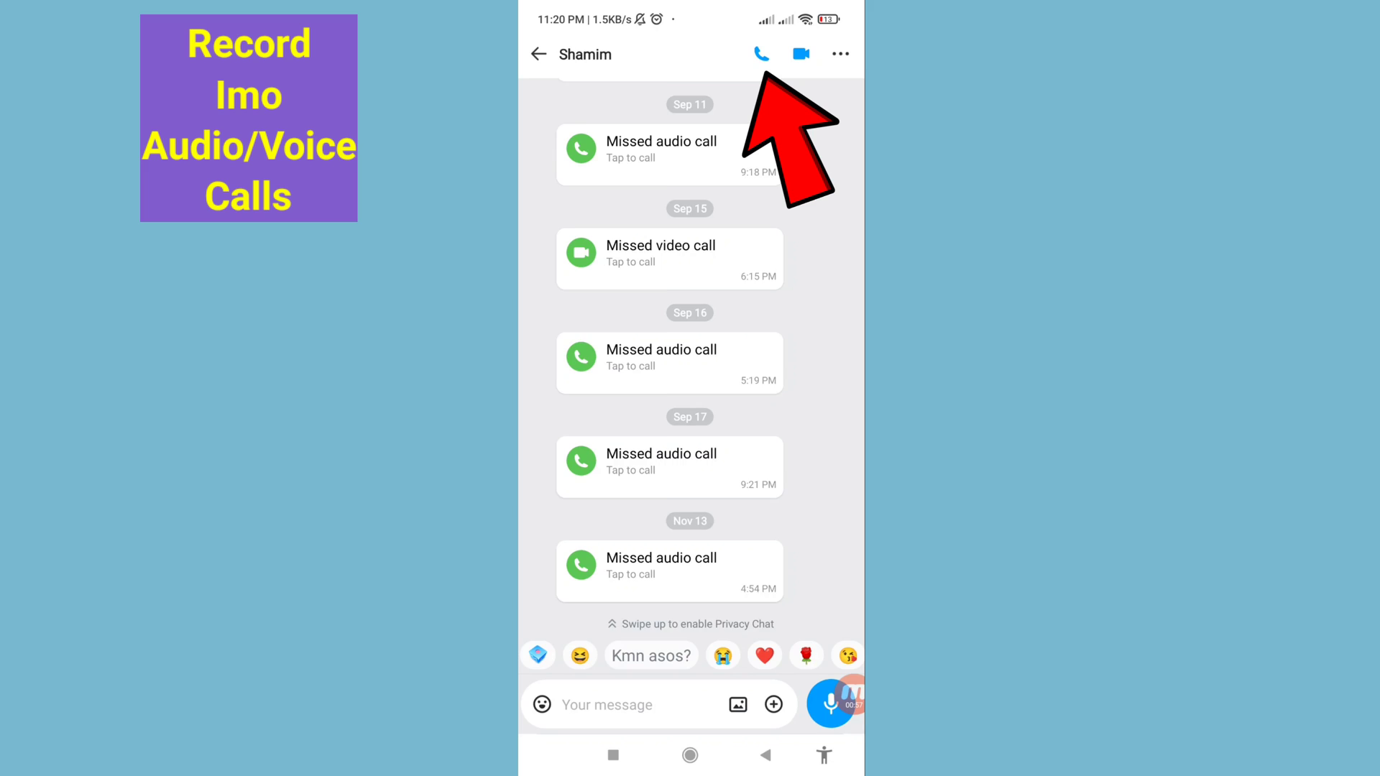
scroll(690, 356, "up", 3)
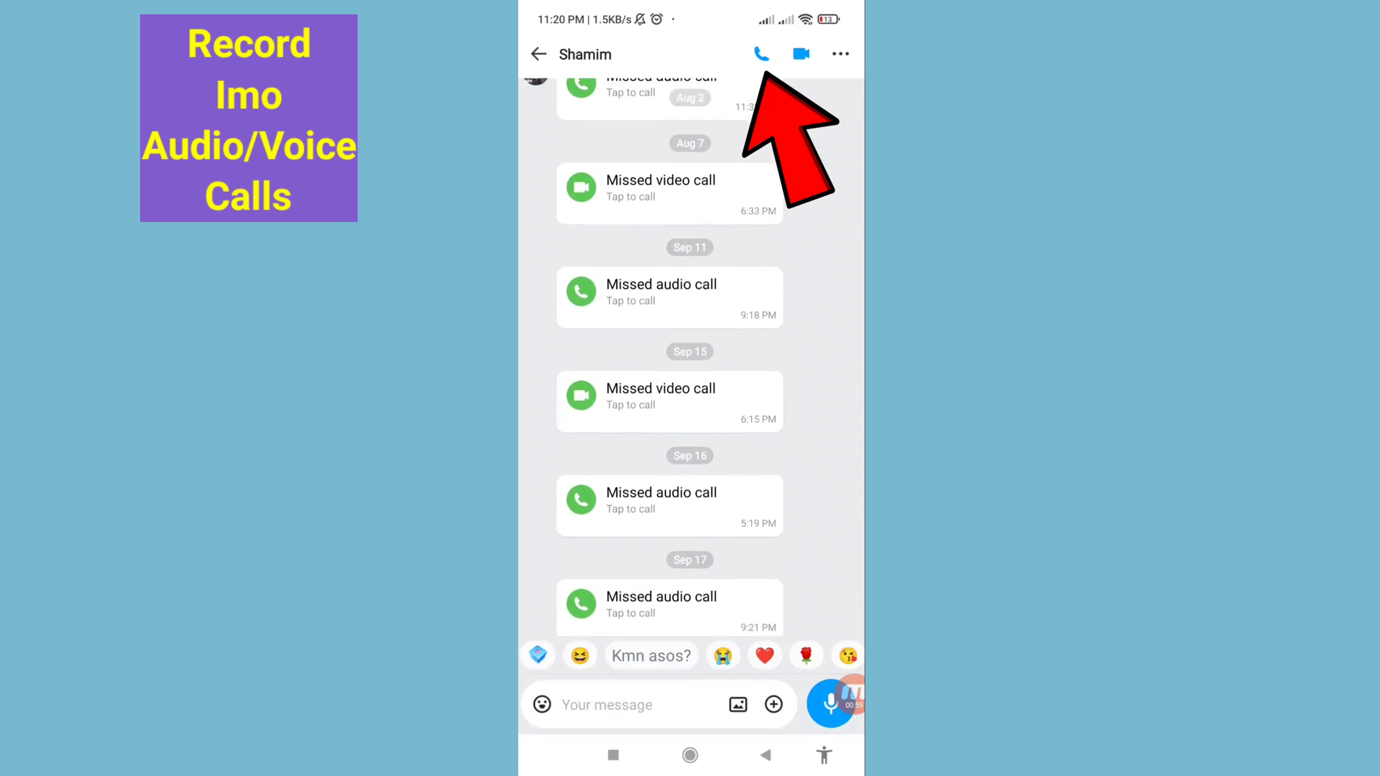
scroll(669, 356, "up", 2)
- Close the contact's call-history conversation to return to the imo chat list
left_click(765, 755)
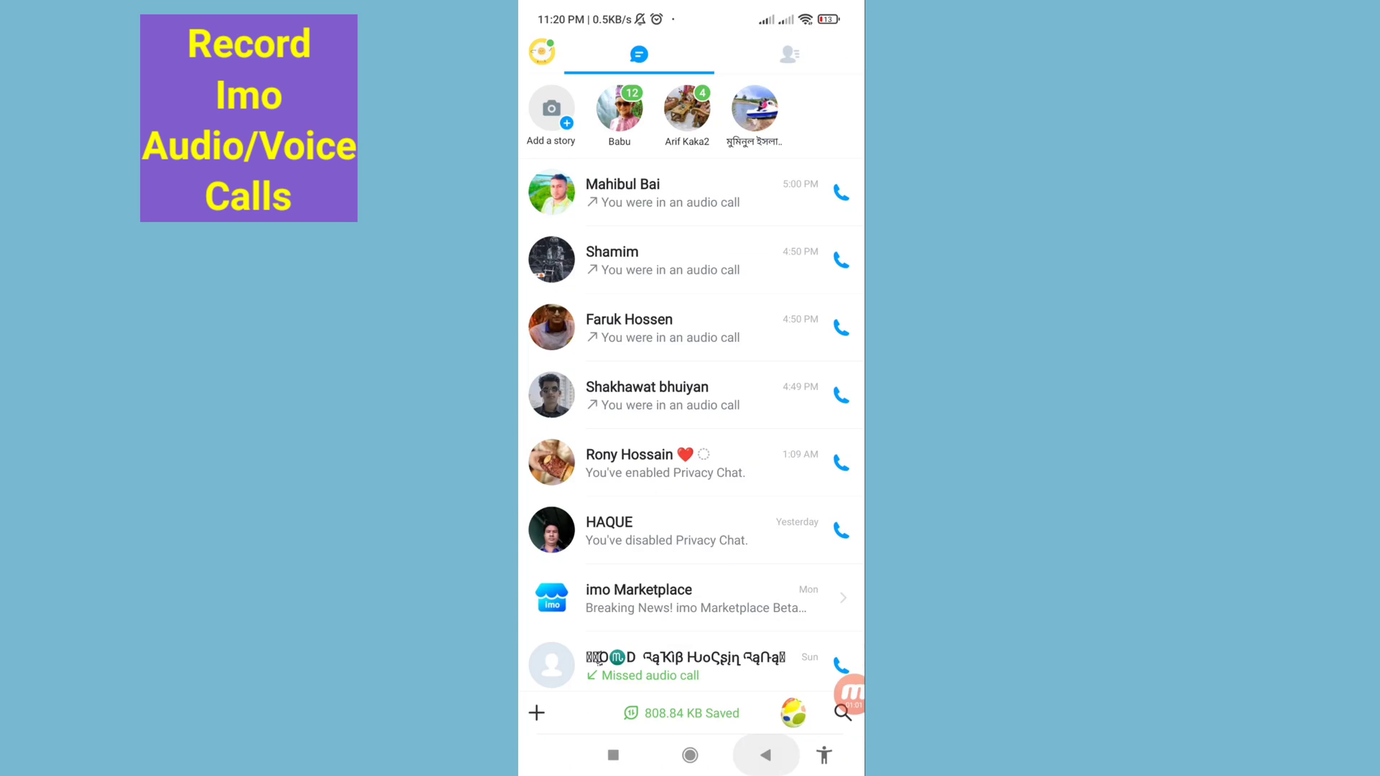
scroll(690, 432, "down", 1)
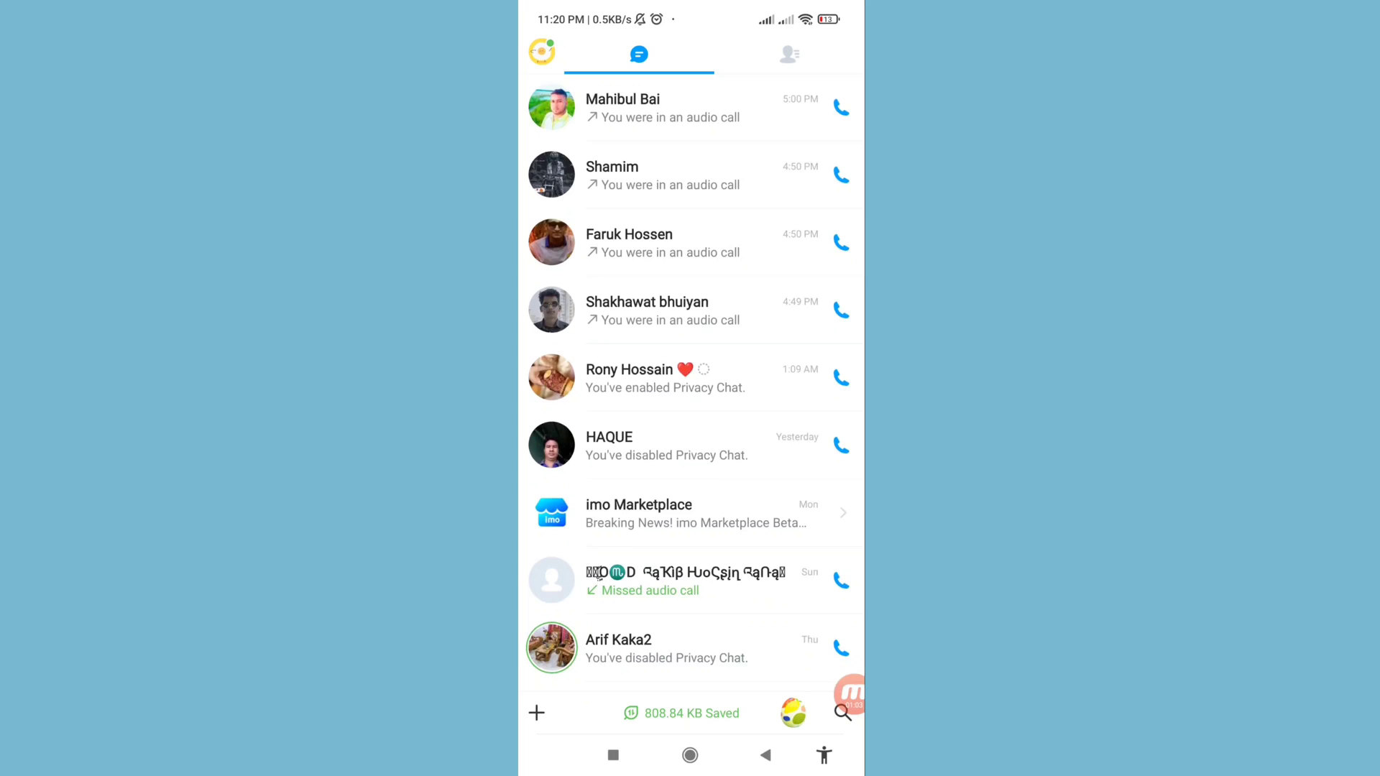
scroll(690, 432, "down", 1)
scroll(690, 431, "down", 1)
scroll(690, 431, "down", 1)
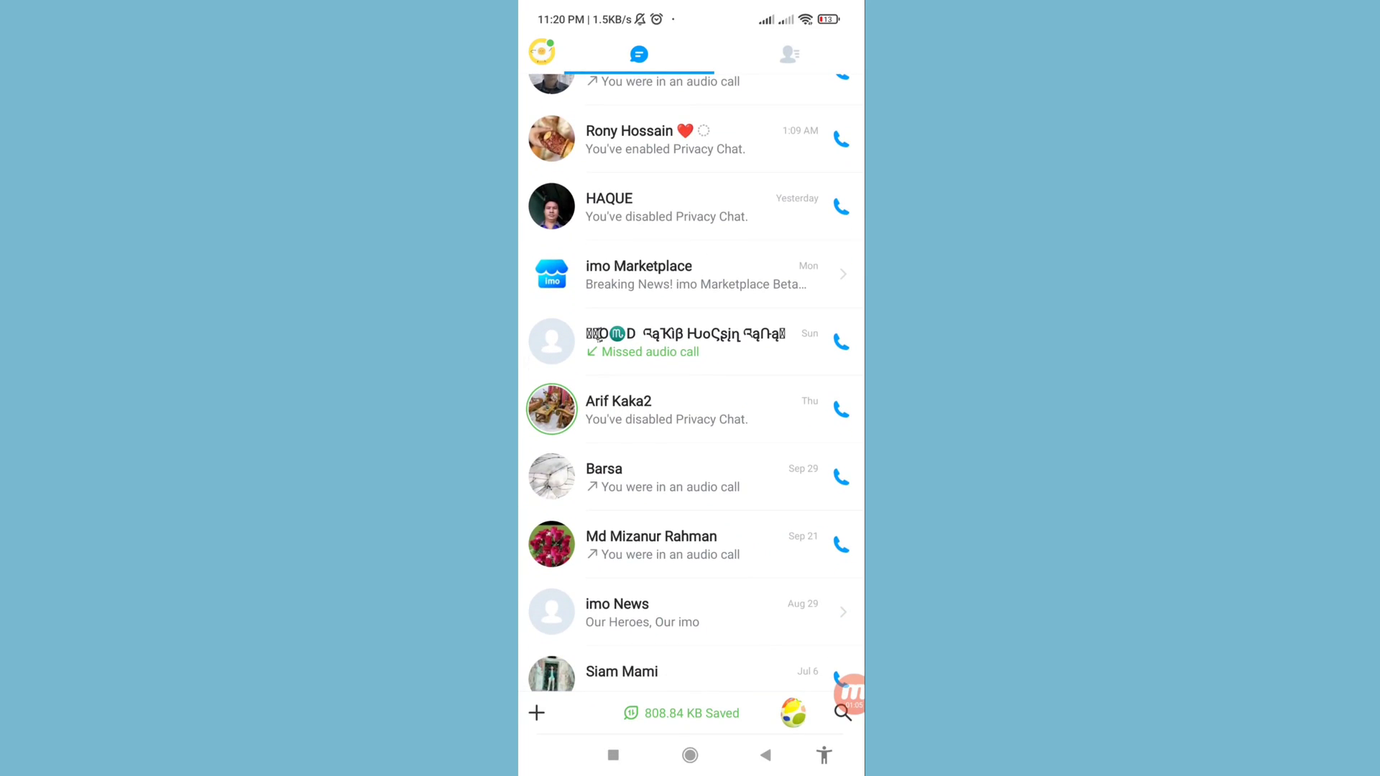
scroll(690, 431, "down", 1)
scroll(690, 431, "down", 1)
- Go to the home screen and bring up the app drawer
left_click(690, 755)
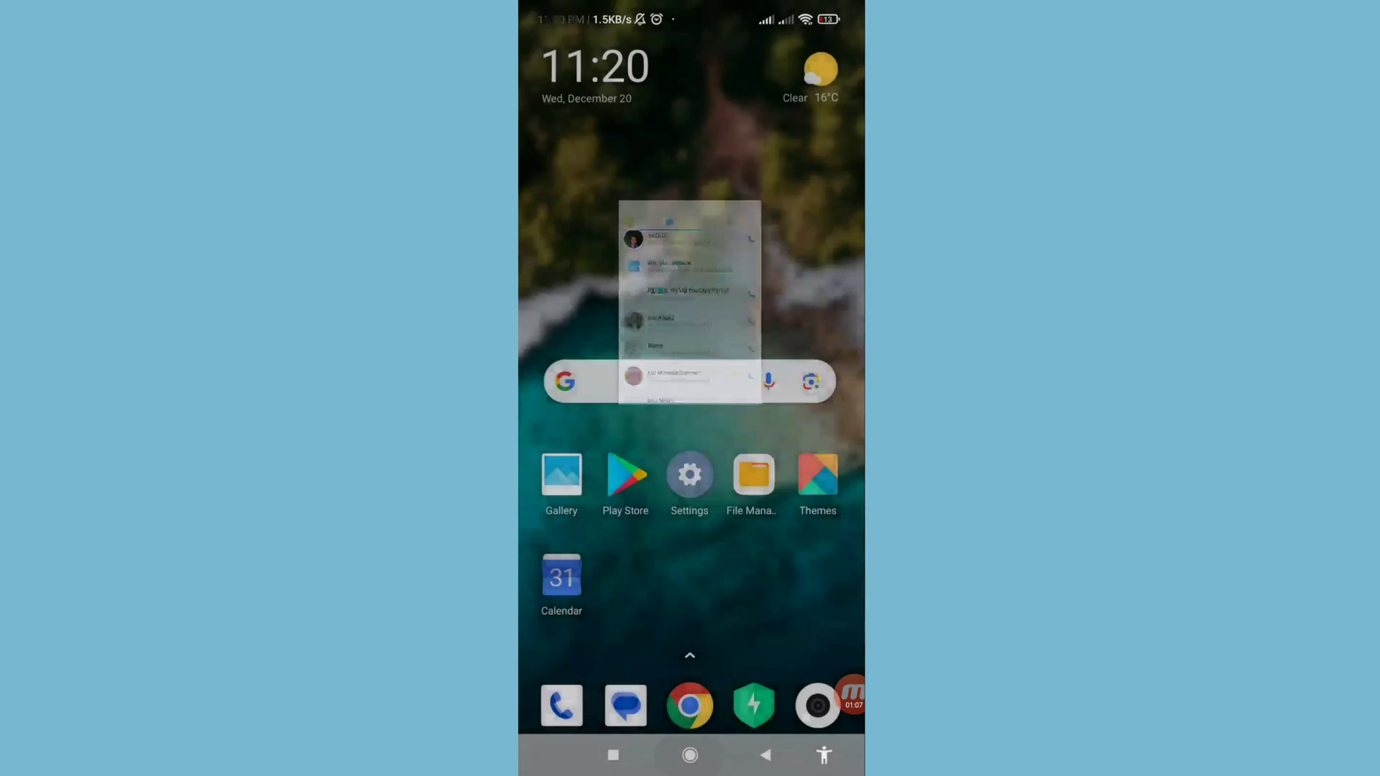
left_click_drag(690, 560, 690, 269)
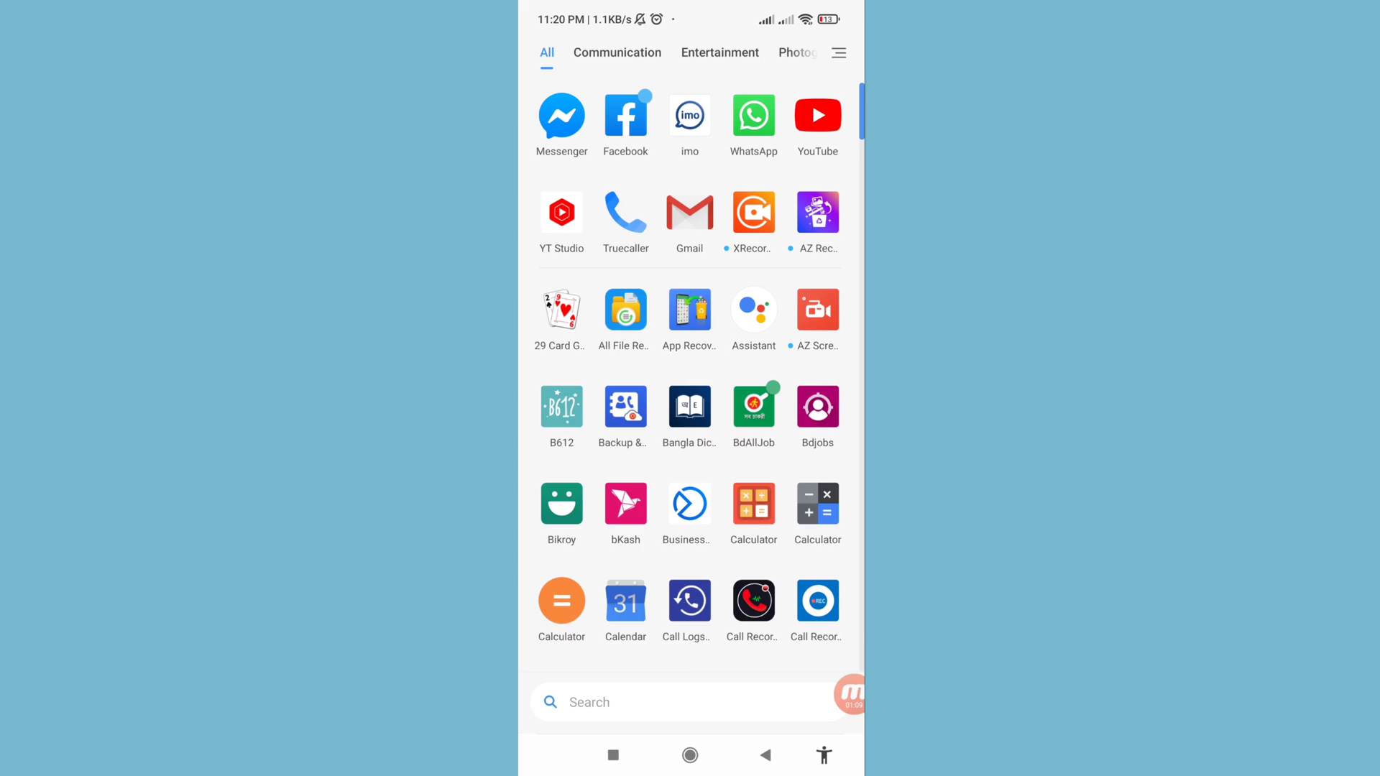
scroll(690, 366, "down", 1)
scroll(691, 366, "down", 3)
scroll(690, 367, "down", 2)
scroll(691, 378, "down", 2)
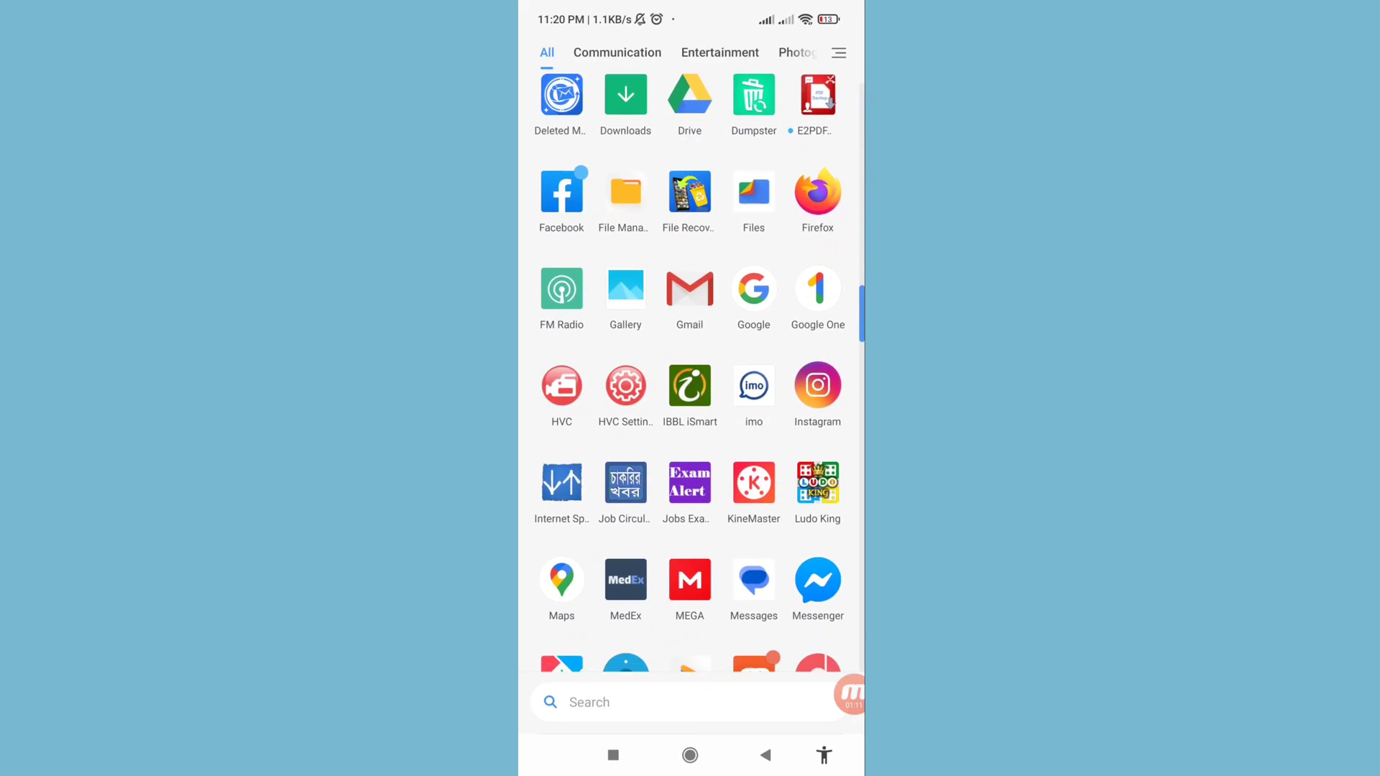
scroll(691, 378, "down", 1)
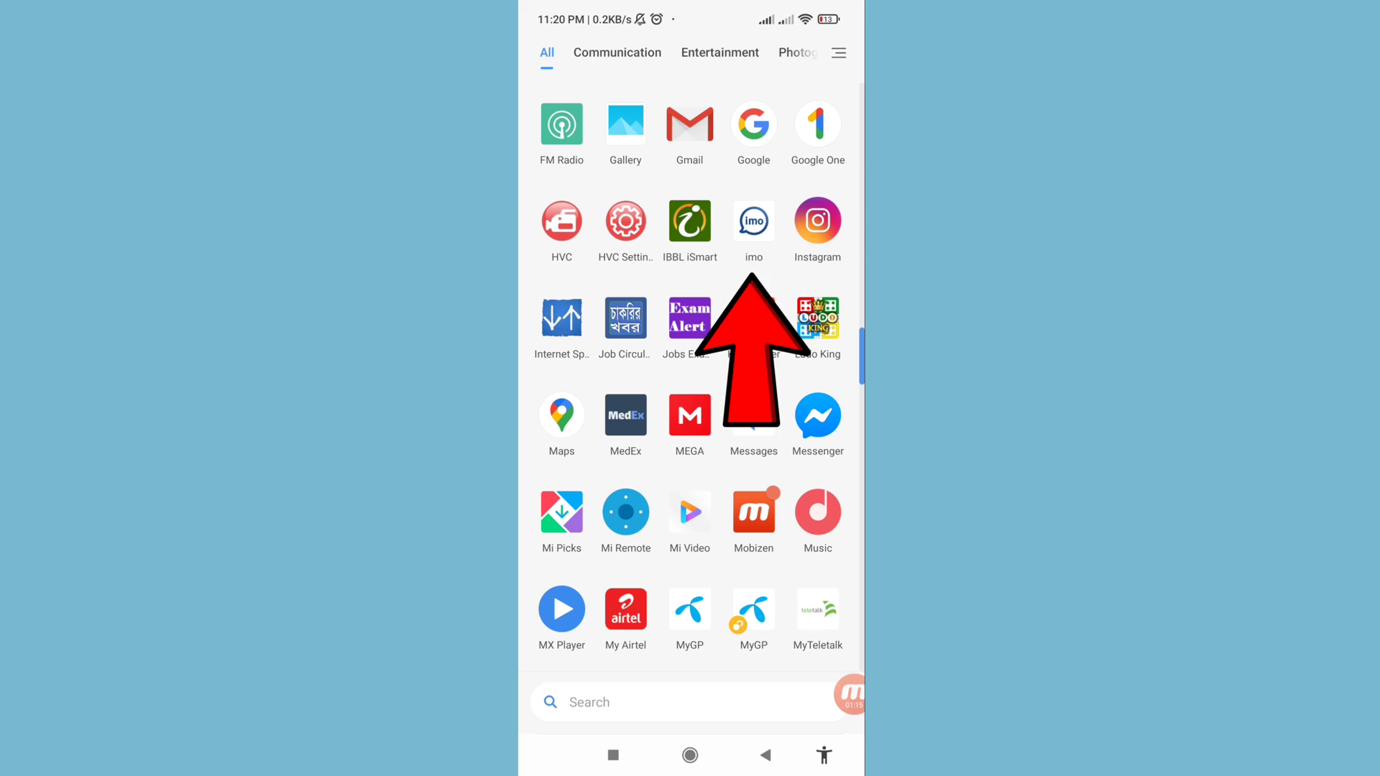
- Revisit the contact's chat in imo, then launch Google Play Store from the app drawer
left_click(754, 219)
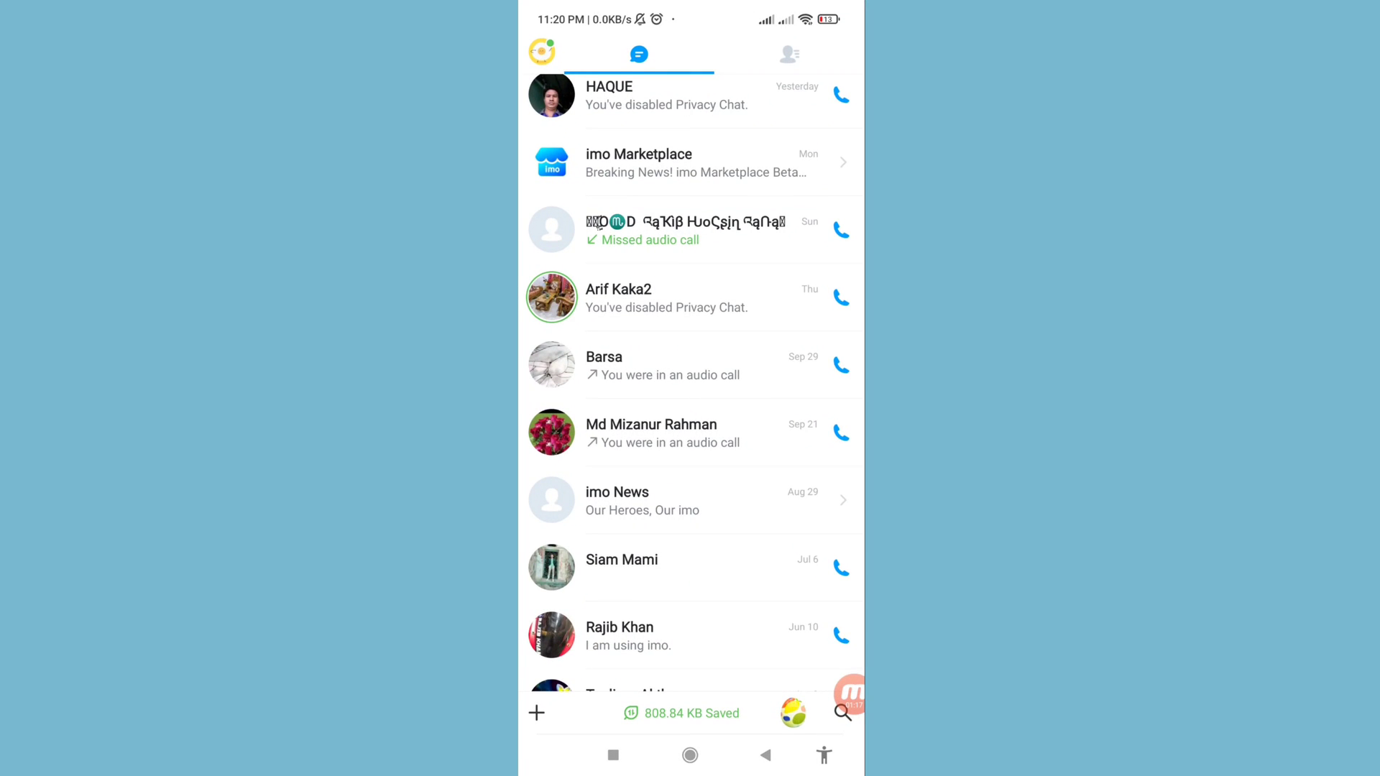
scroll(690, 383, "up", 4)
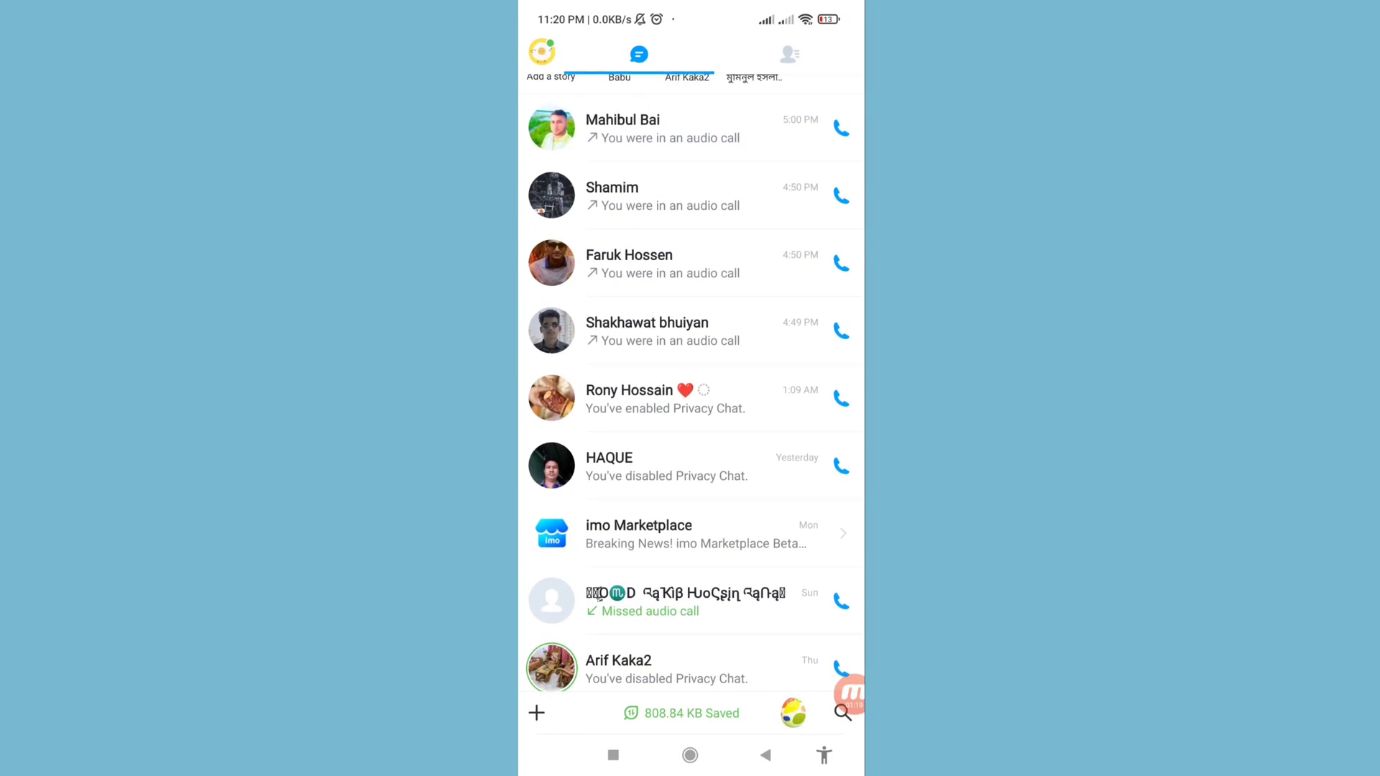
scroll(689, 388, "up", 1)
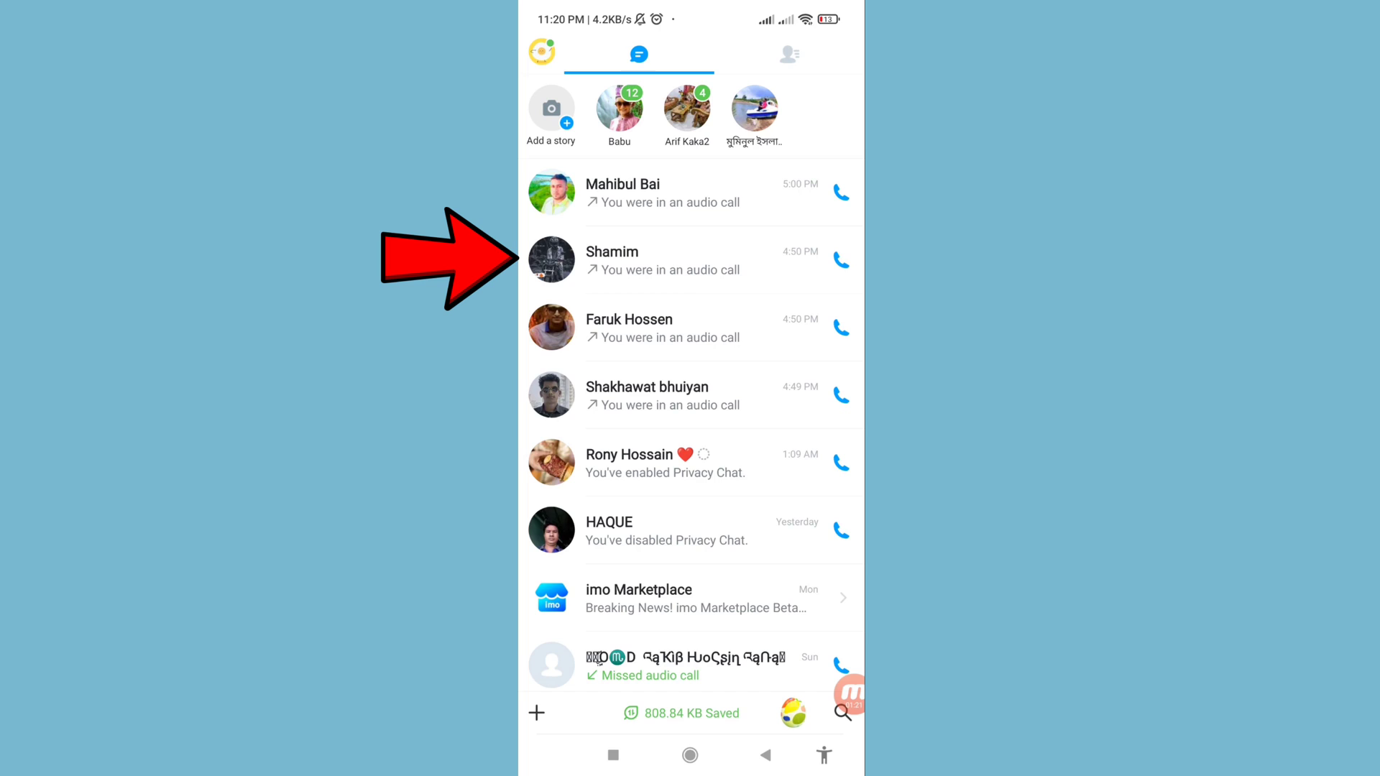
left_click(648, 260)
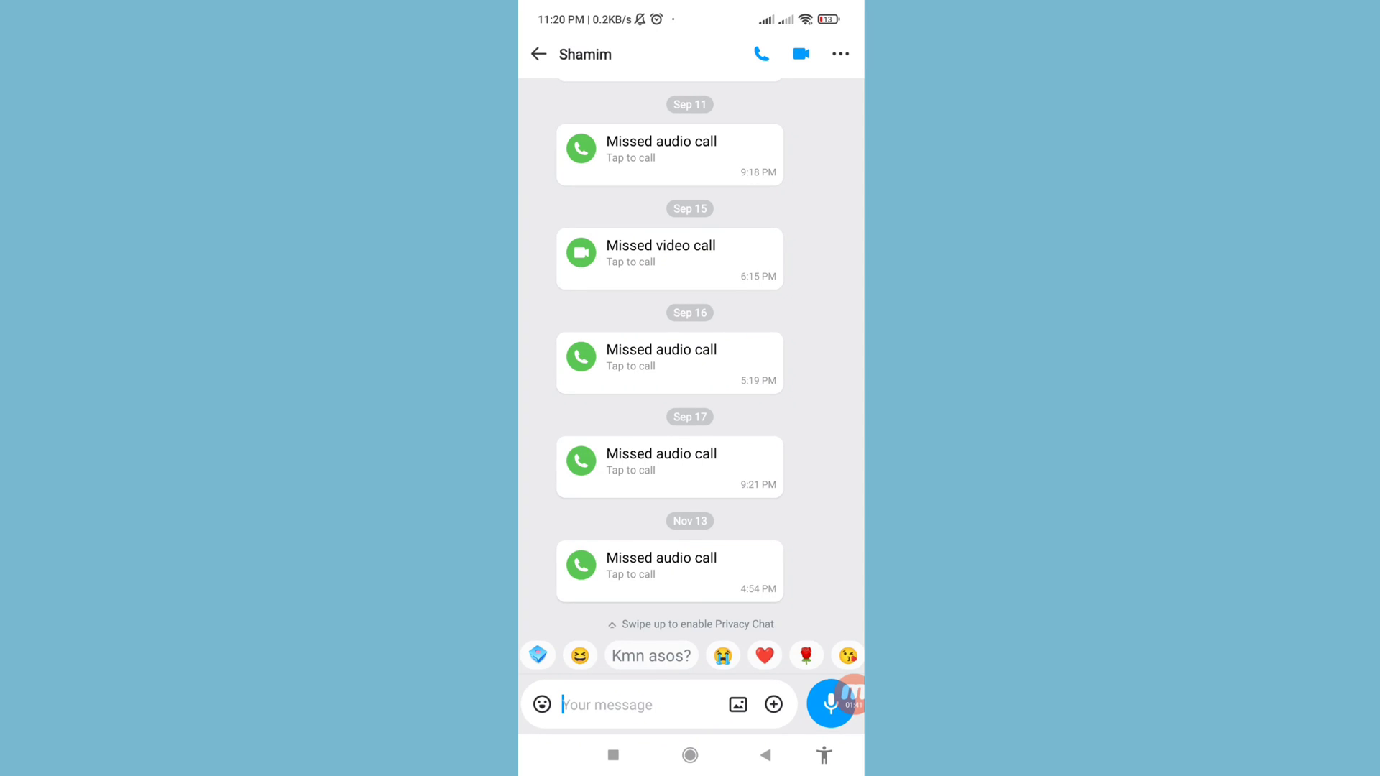
left_click(690, 755)
left_click_drag(690, 604, 690, 216)
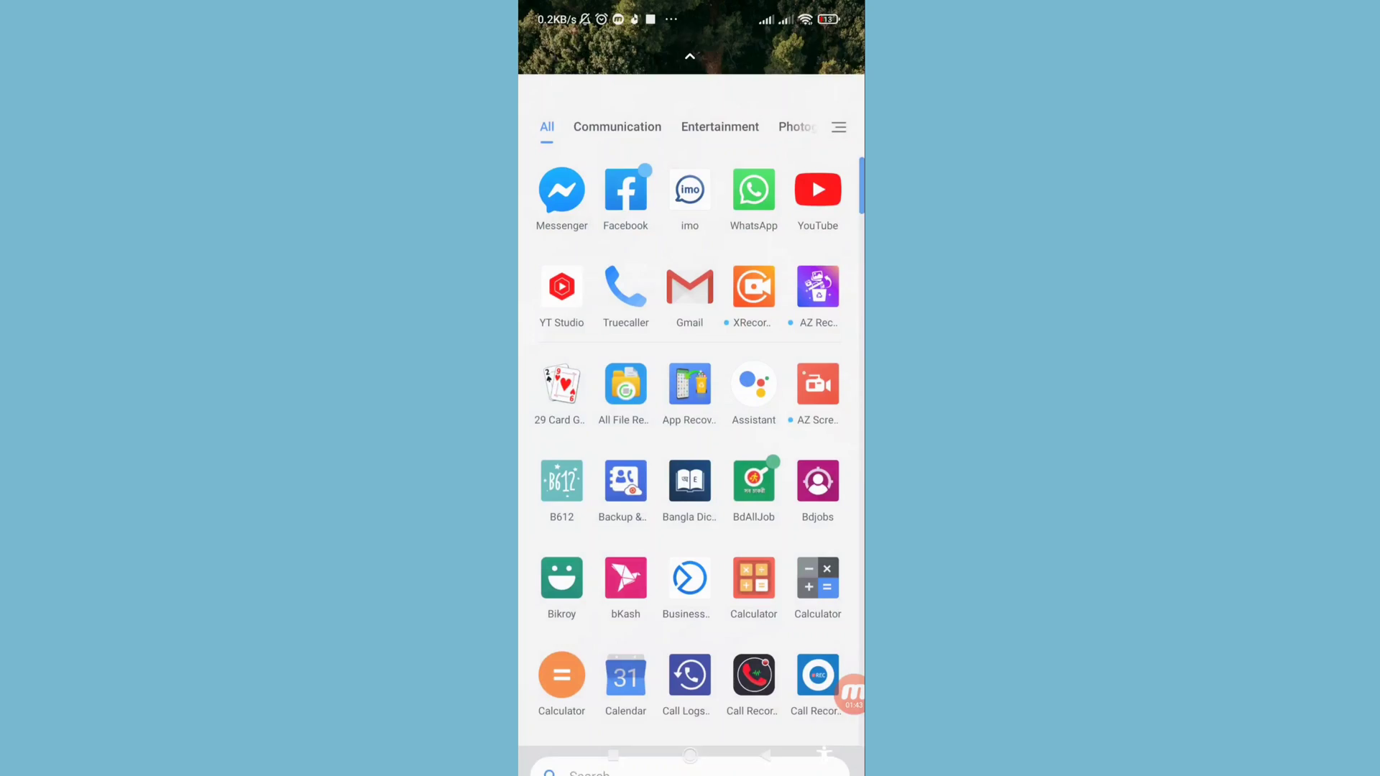
scroll(690, 431, "down", 3)
scroll(690, 431, "down", 10)
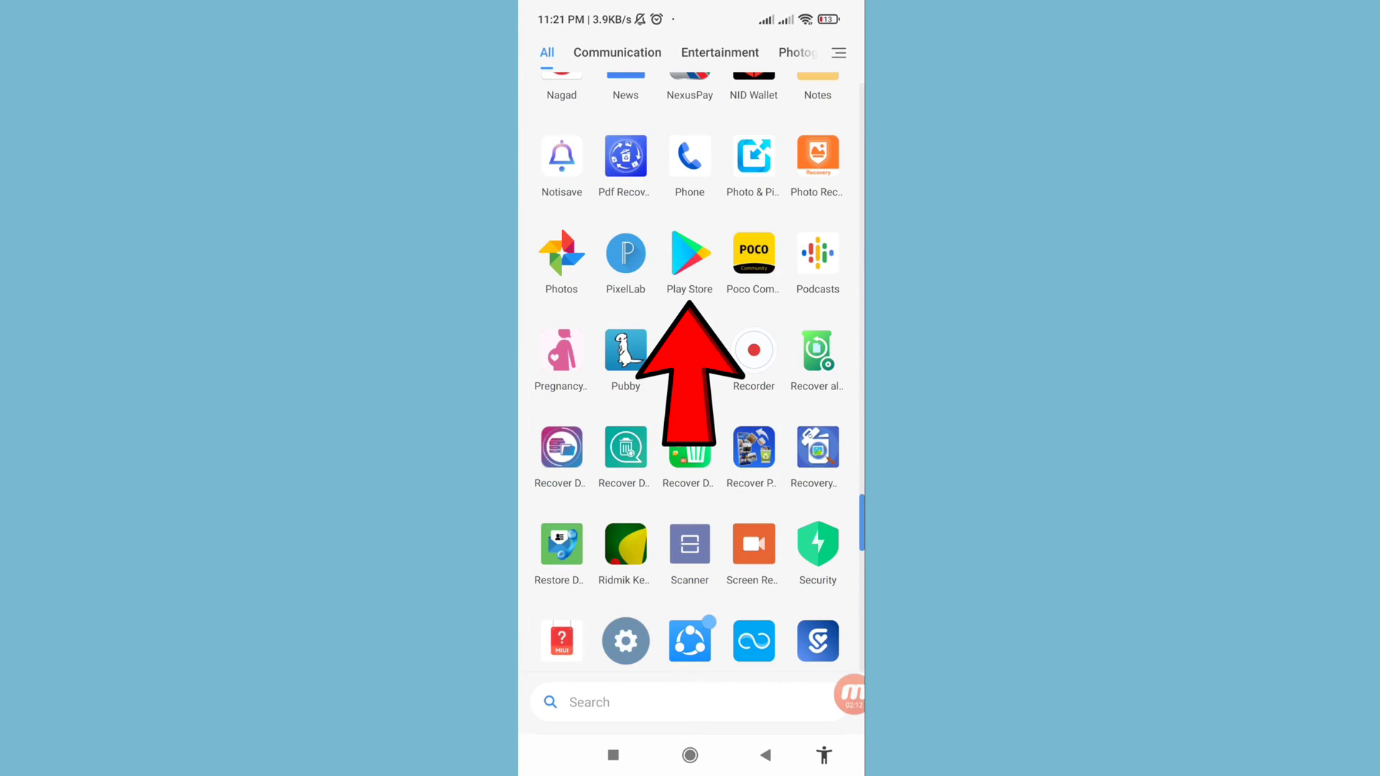
left_click(689, 254)
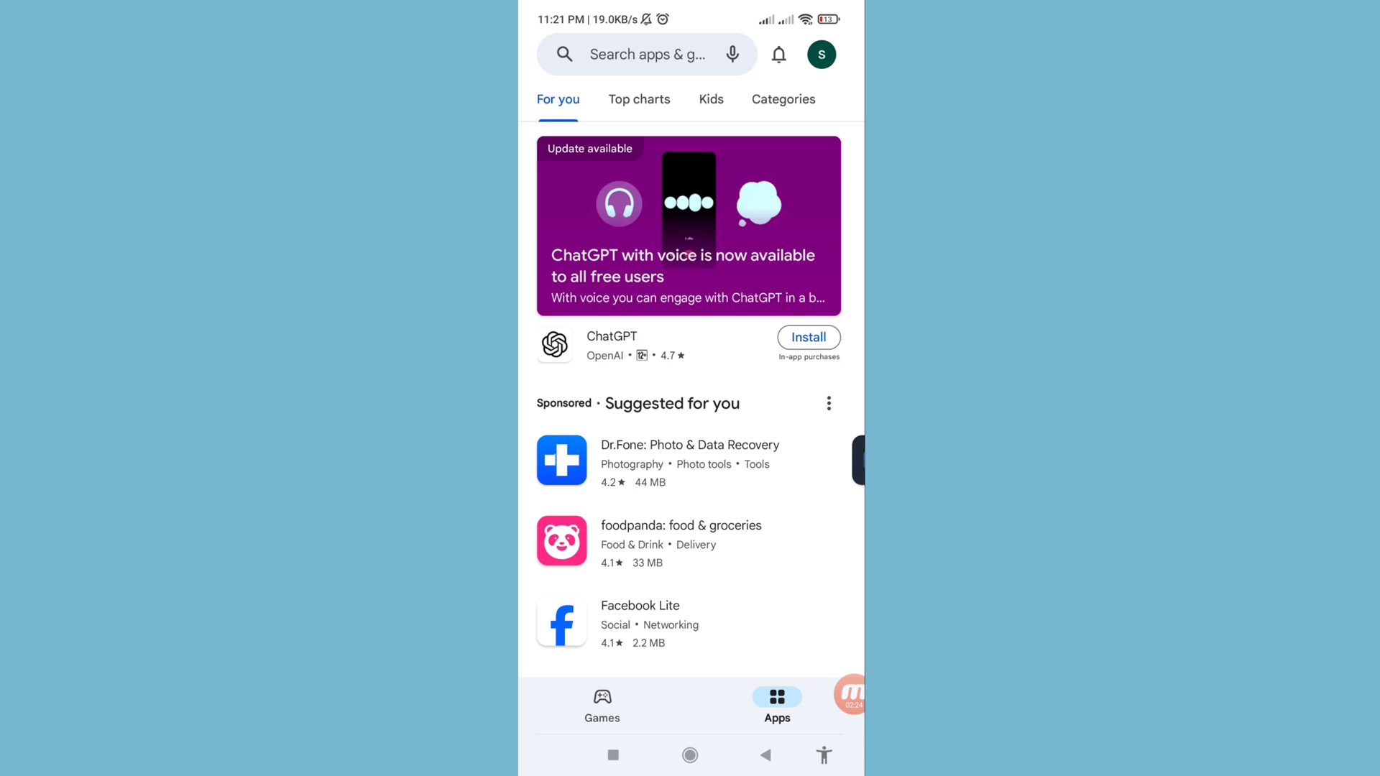
- Search Google Play Store for 'Voice Recorder'
left_click(646, 54)
type("V")
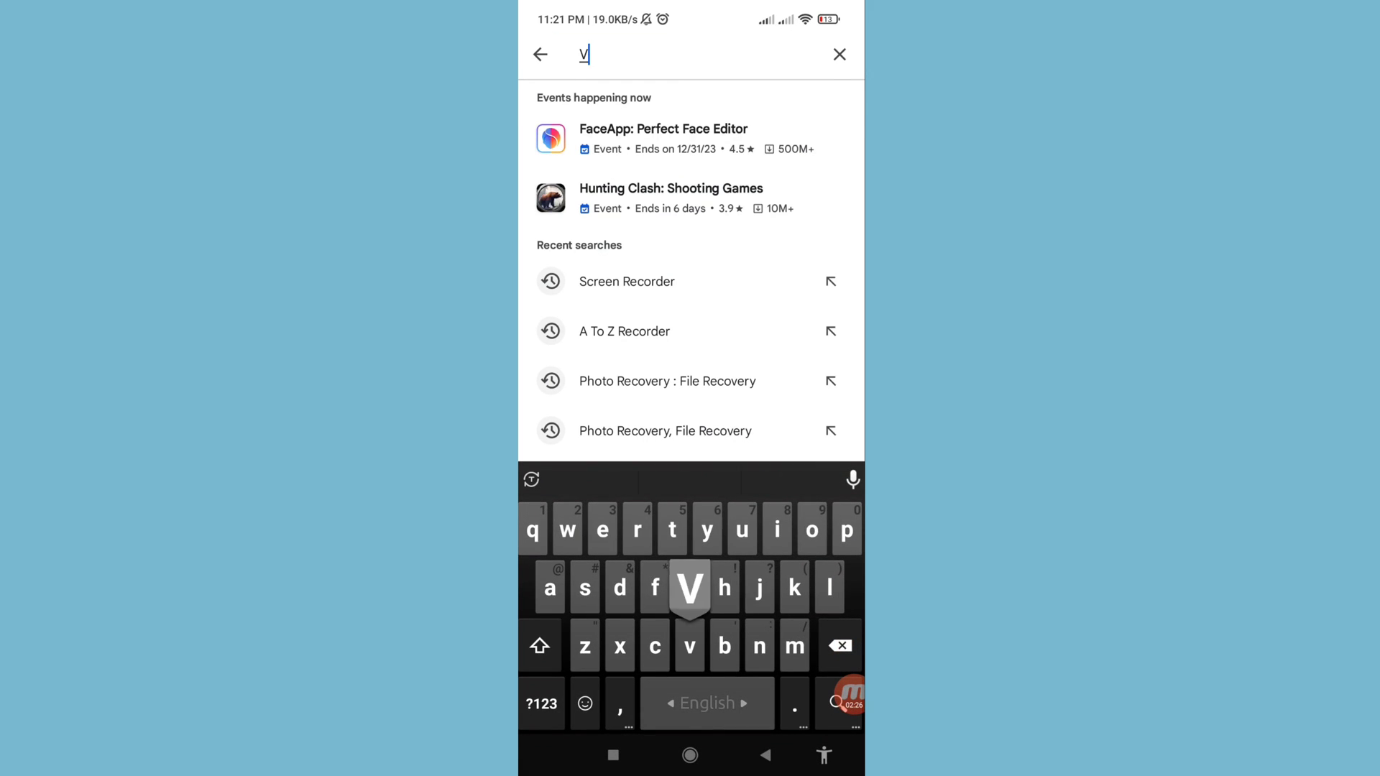
type("oice Re")
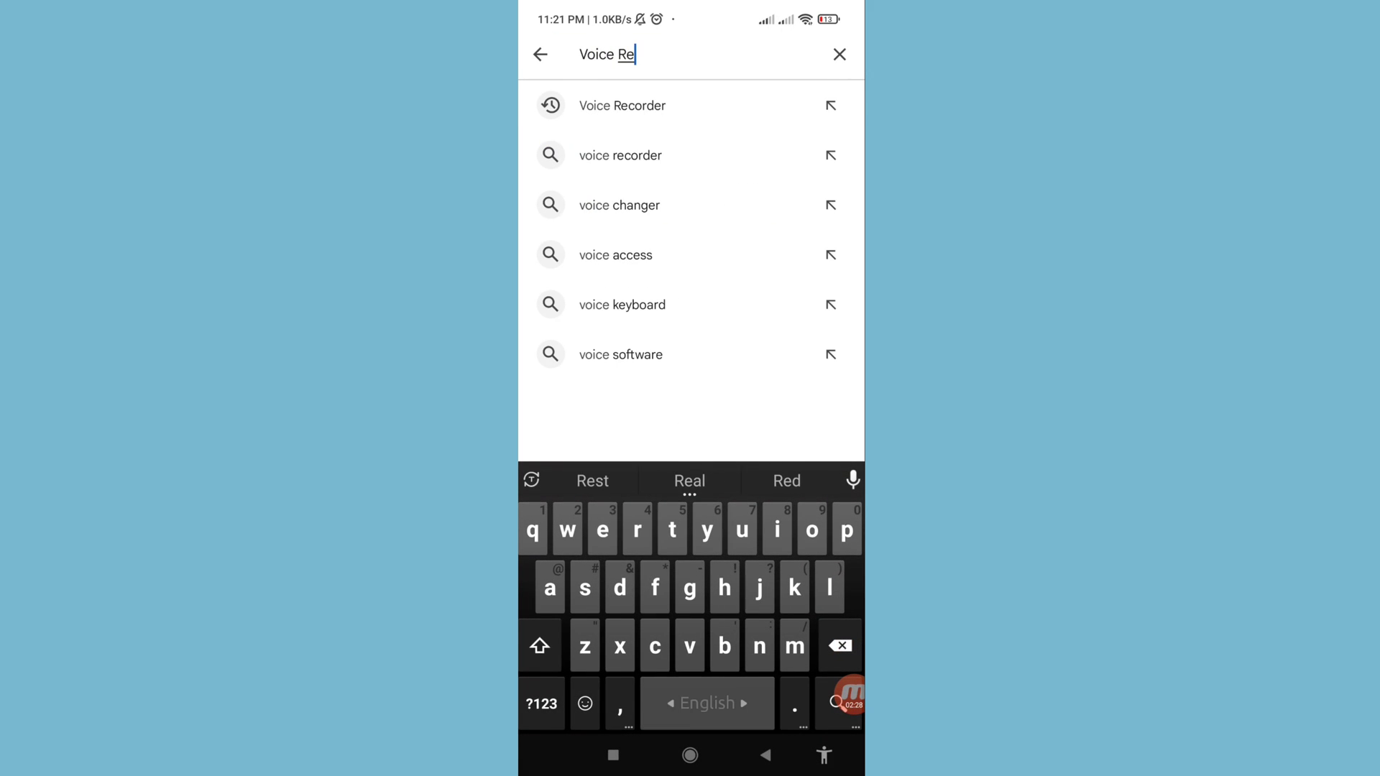
type("corder")
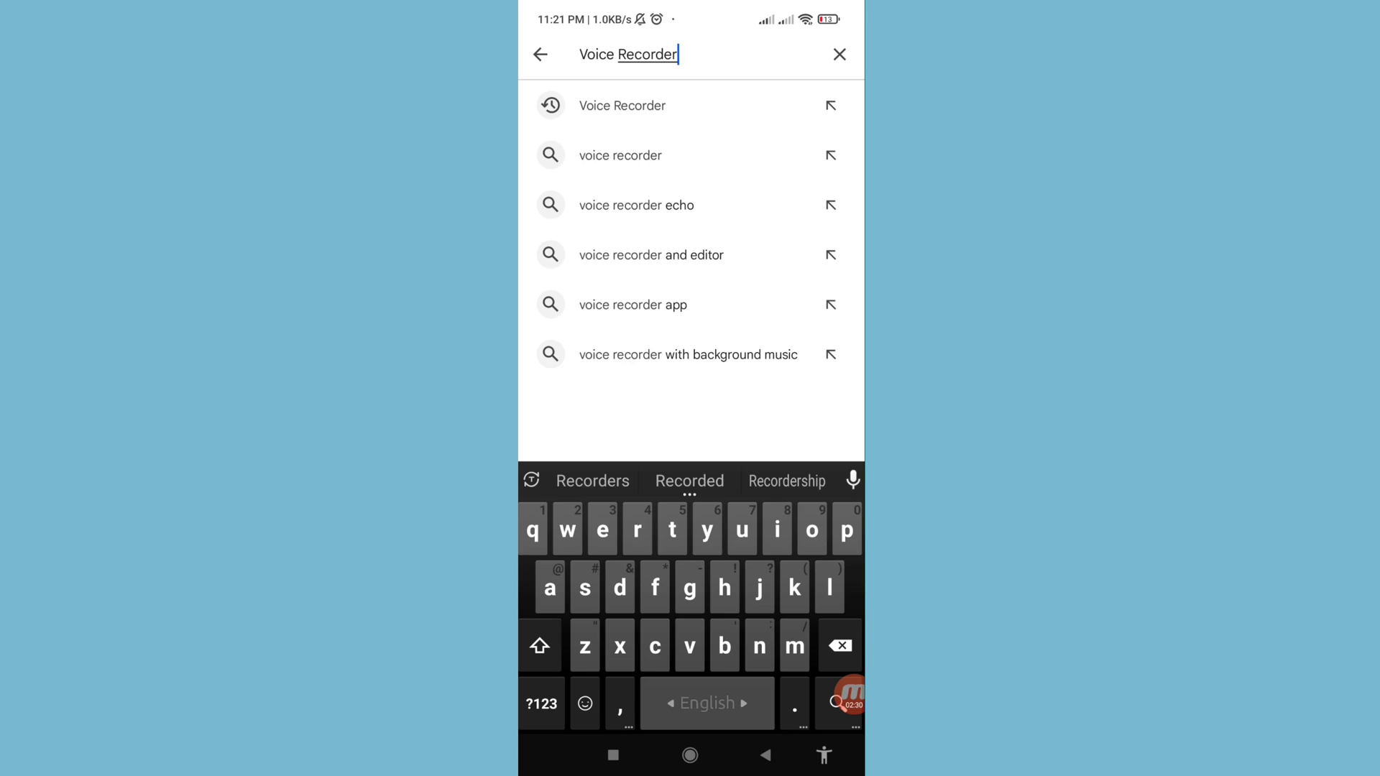
left_click(836, 704)
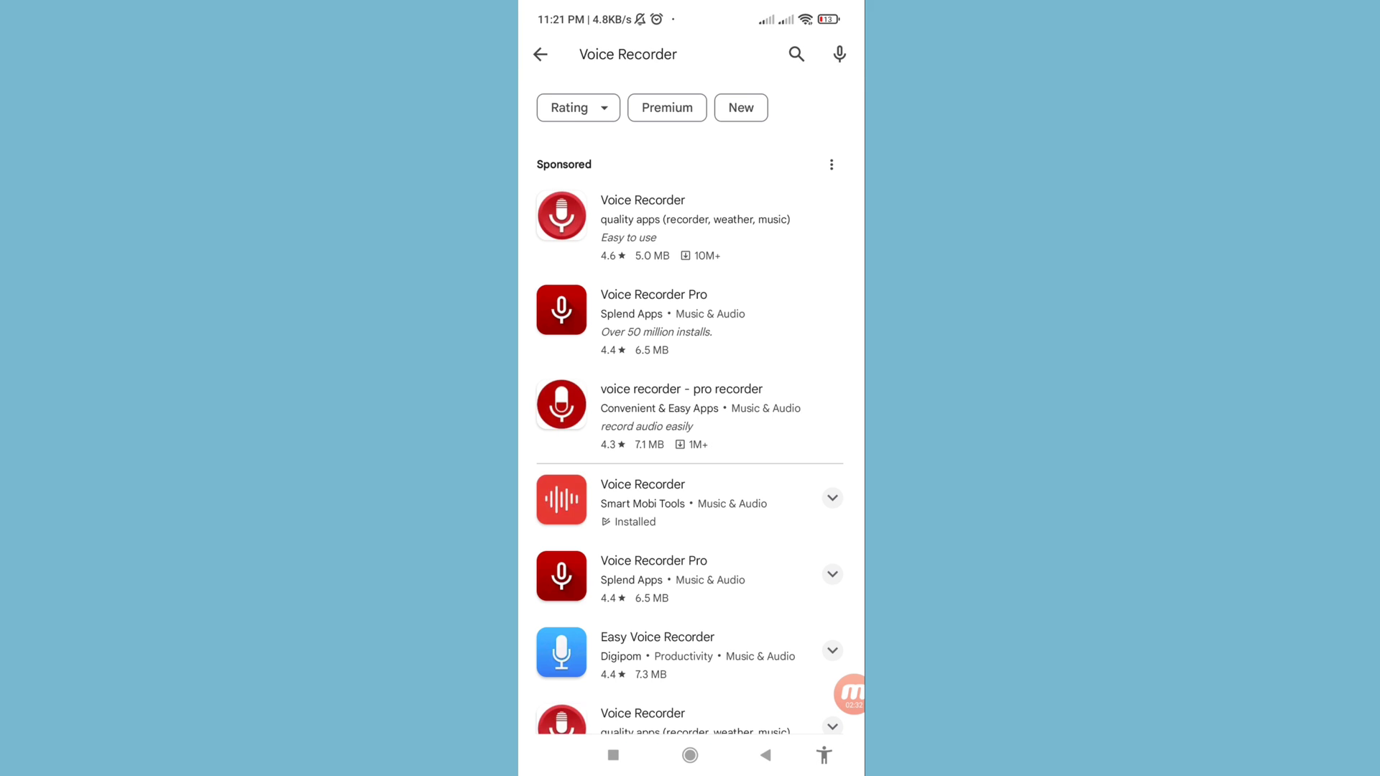
- Open the Voice Recorder Pro listing by Splend Apps and install it
left_click(647, 312)
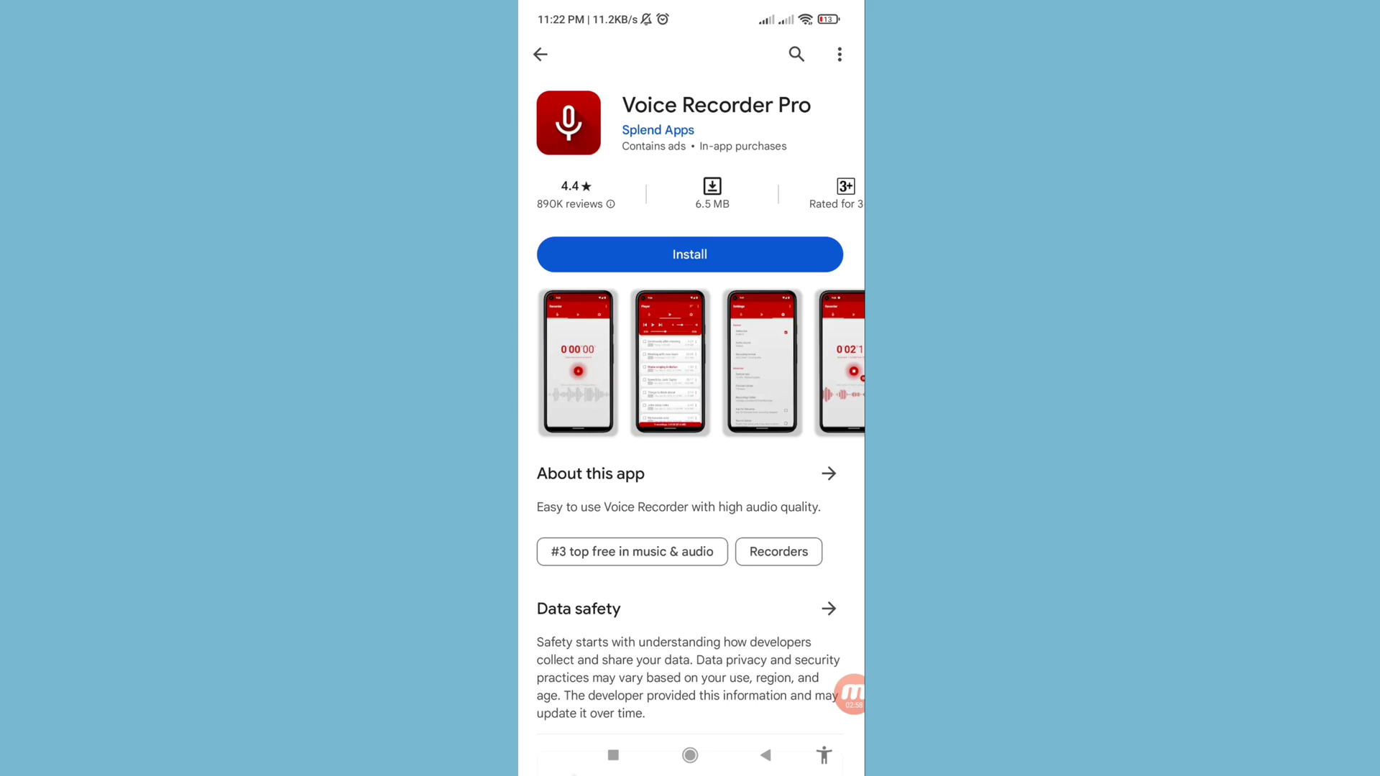
left_click(690, 254)
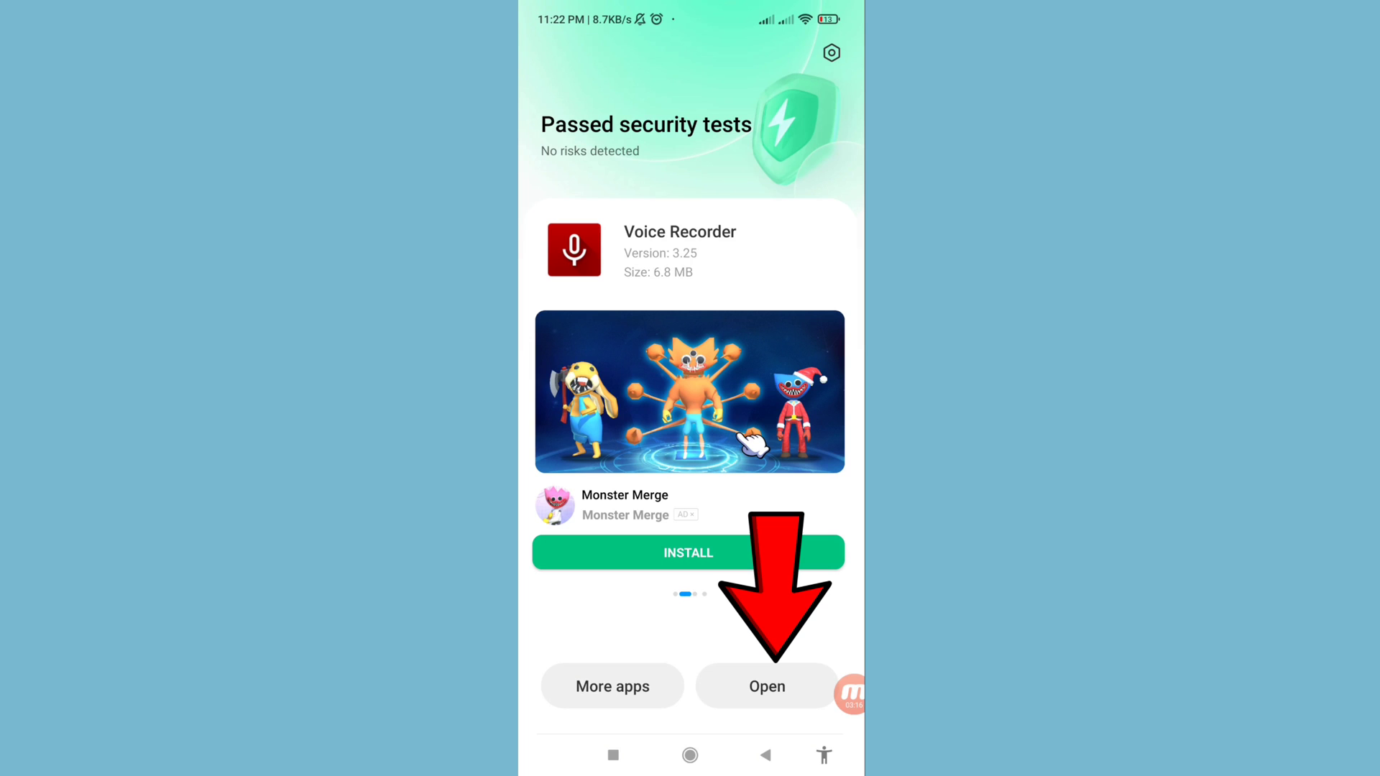
- Launch Voice Recorder Pro and allow audio recording 'While using the app', then open the app drawer
left_click(767, 686)
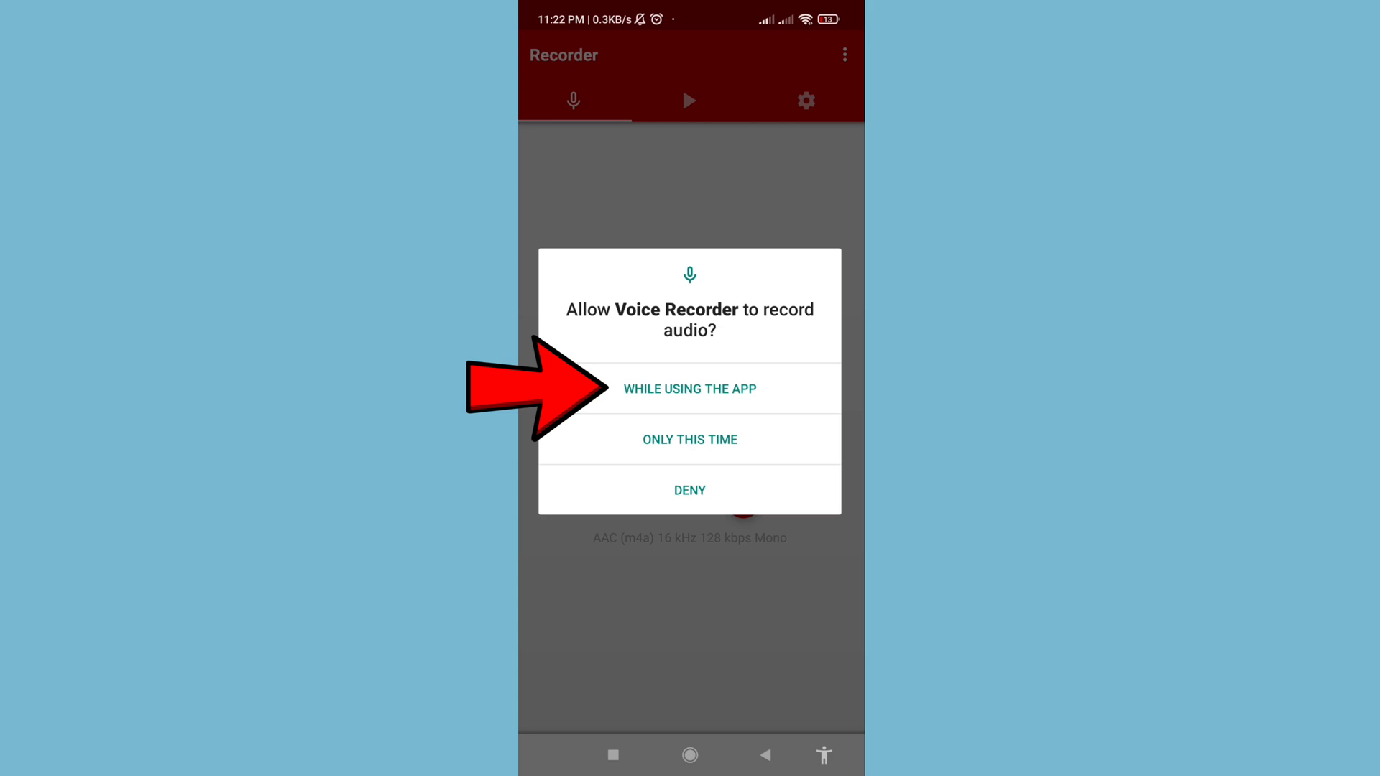
left_click(690, 388)
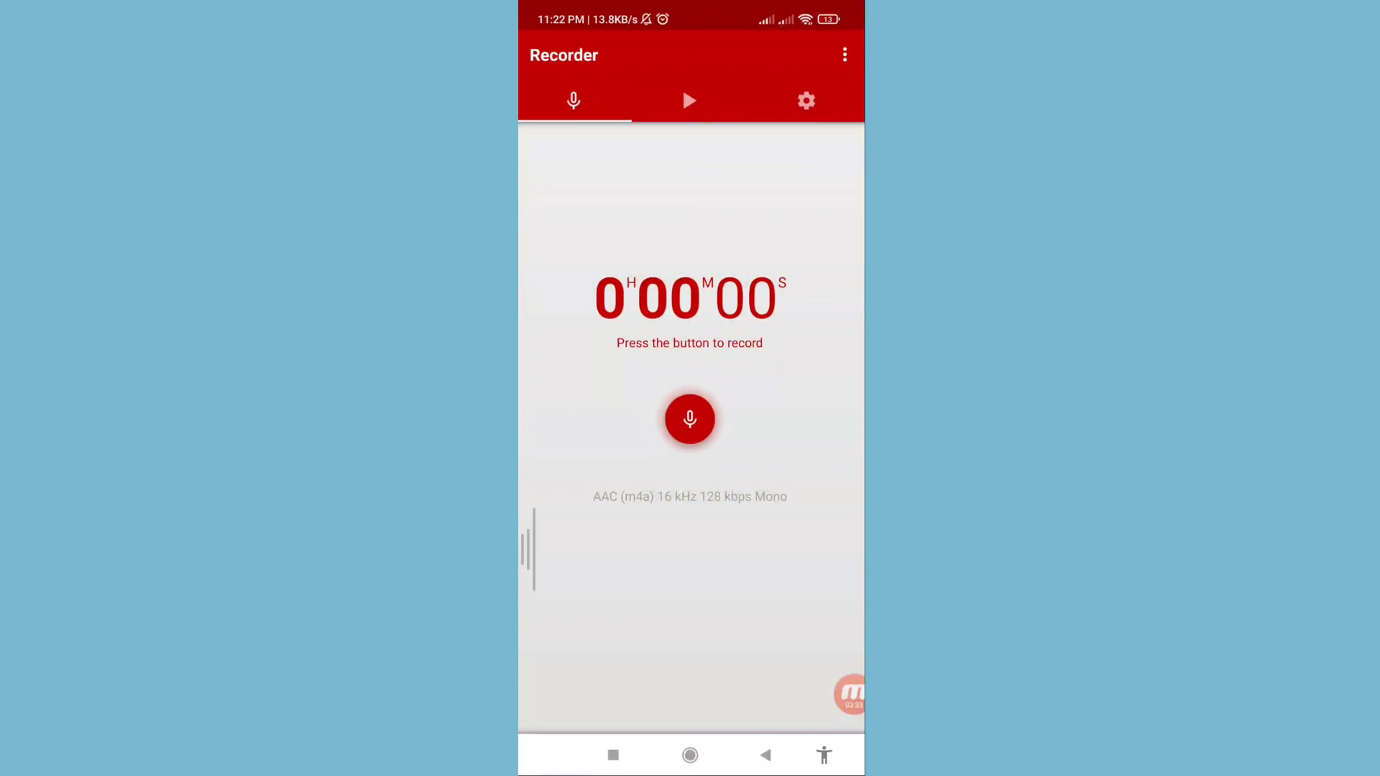
left_click(690, 755)
left_click_drag(690, 594, 691, 270)
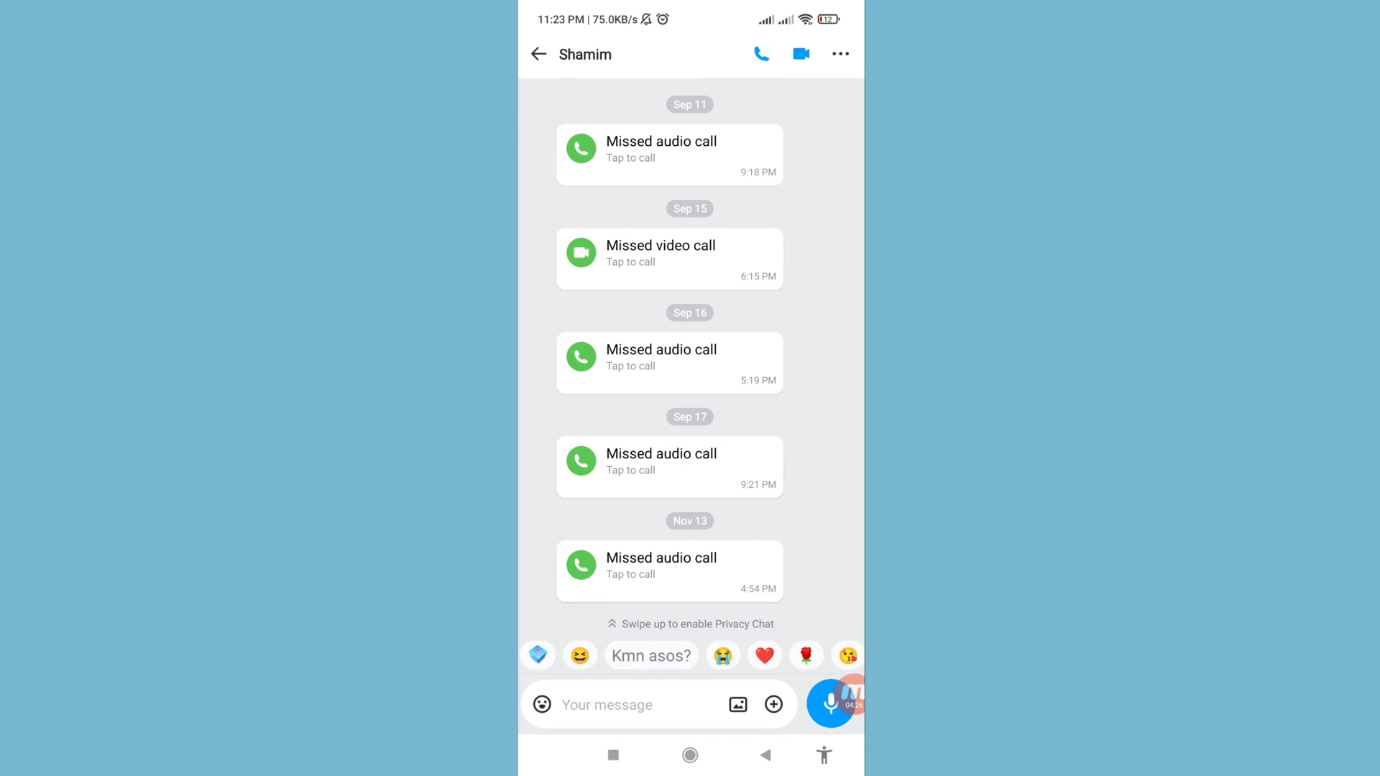
- Call the contact on imo, confirm the call in notifications, and return to the conversation
left_click(760, 54)
left_click_drag(690, 5, 690, 539)
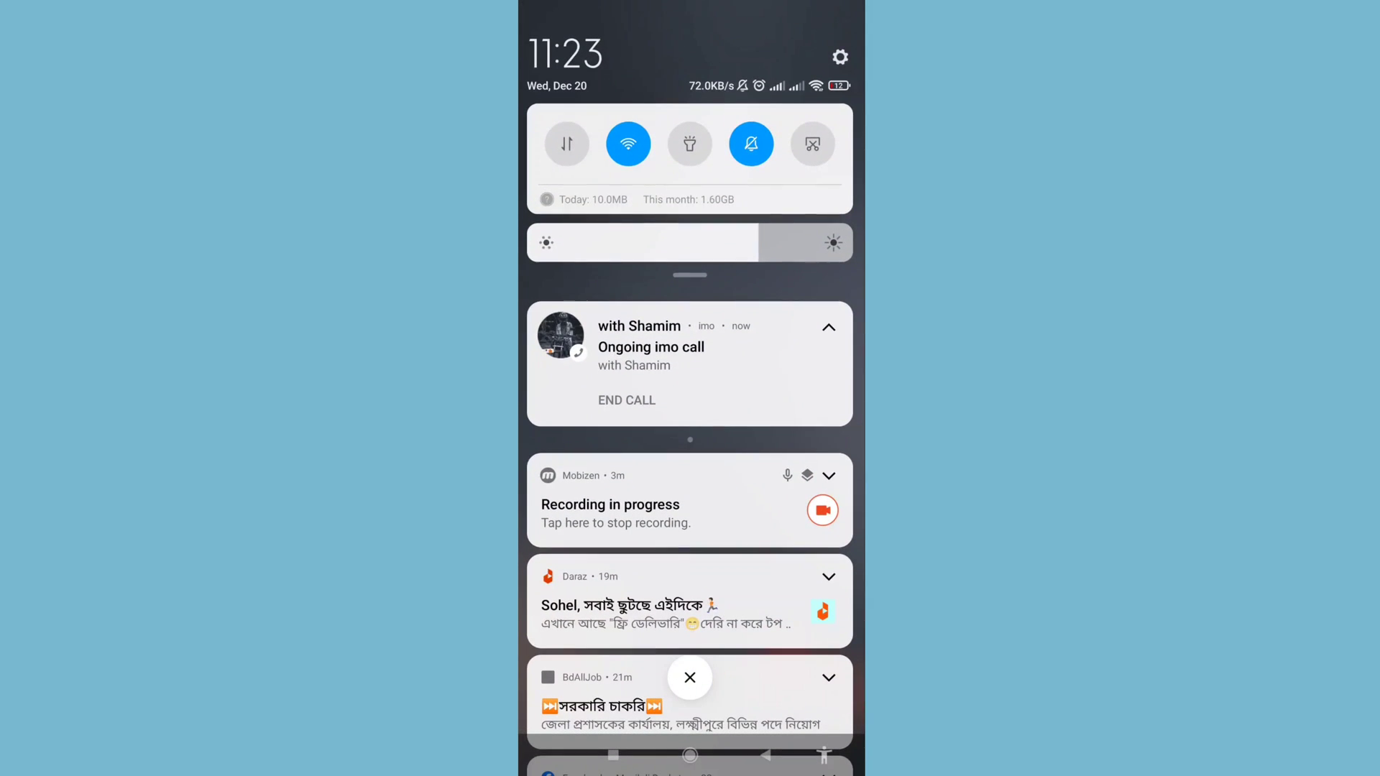
left_click_drag(690, 593, 690, 323)
left_click_drag(690, 647, 690, 161)
left_click(783, 667)
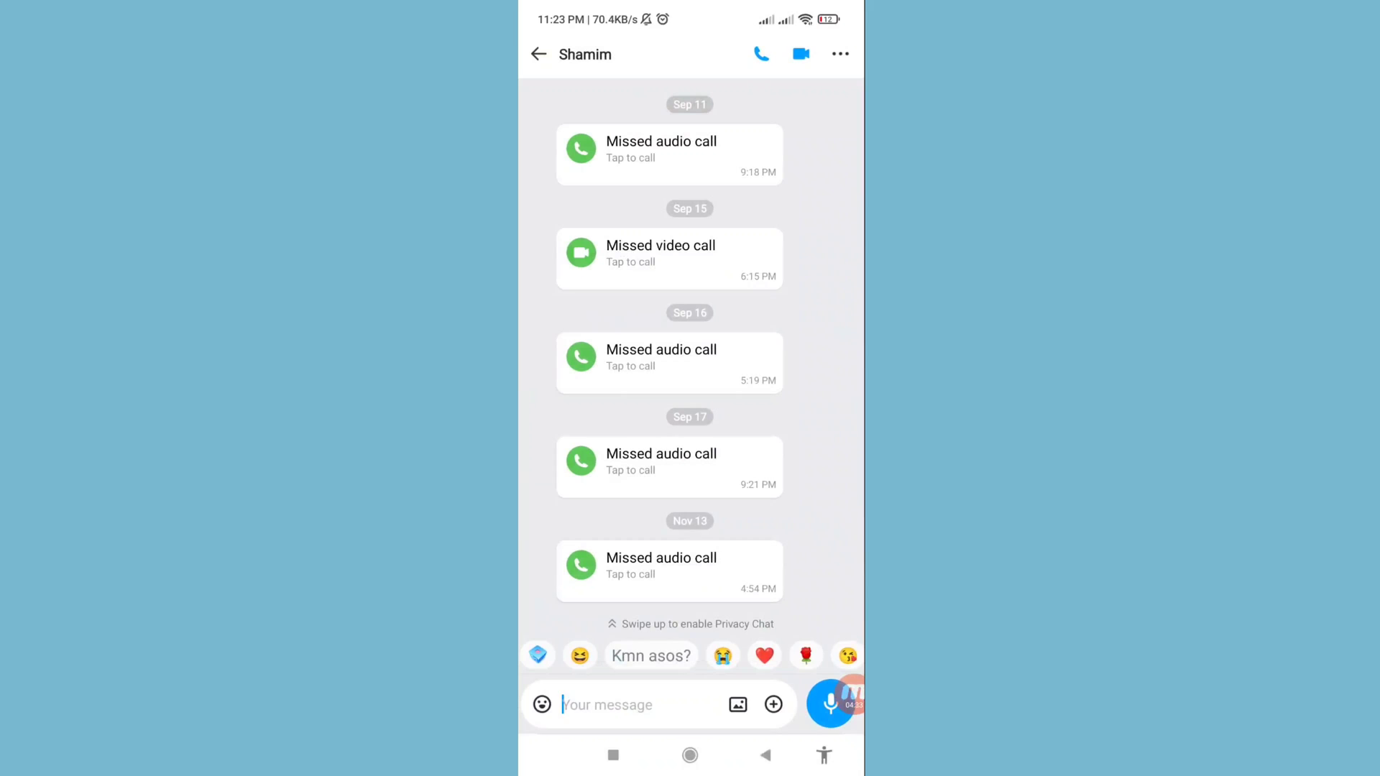